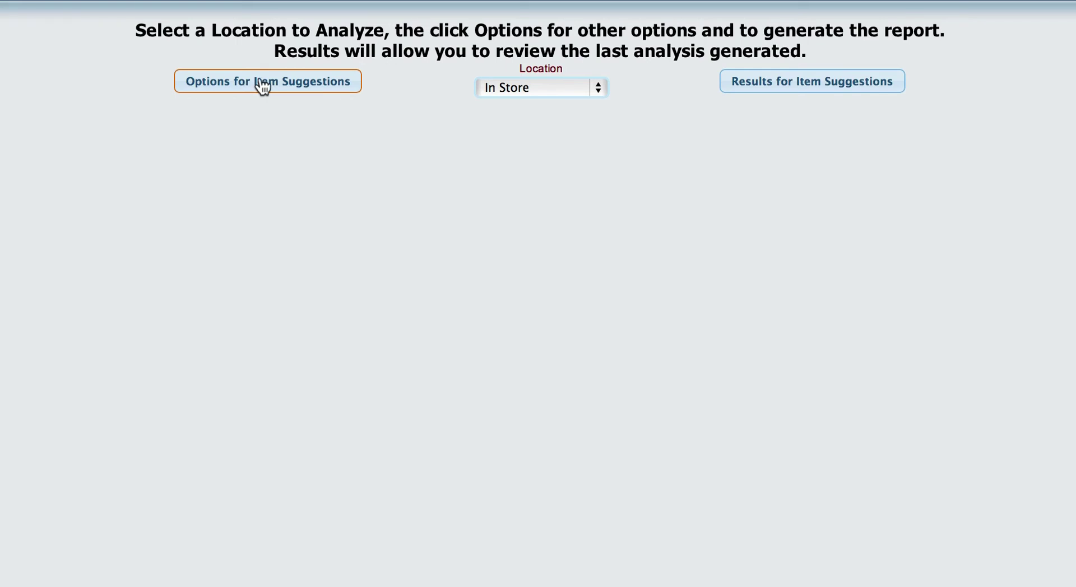
# - Open the item suggestion options for the In Store location and select the whole 1st Quarter
pyautogui.click(262, 87)
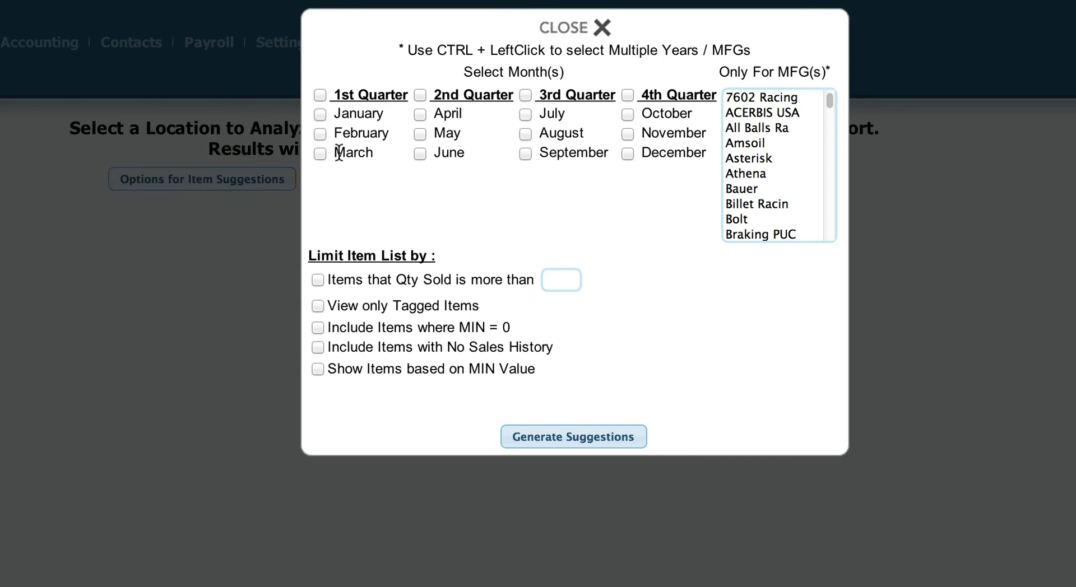
pyautogui.click(320, 95)
pyautogui.click(320, 95)
pyautogui.click(319, 95)
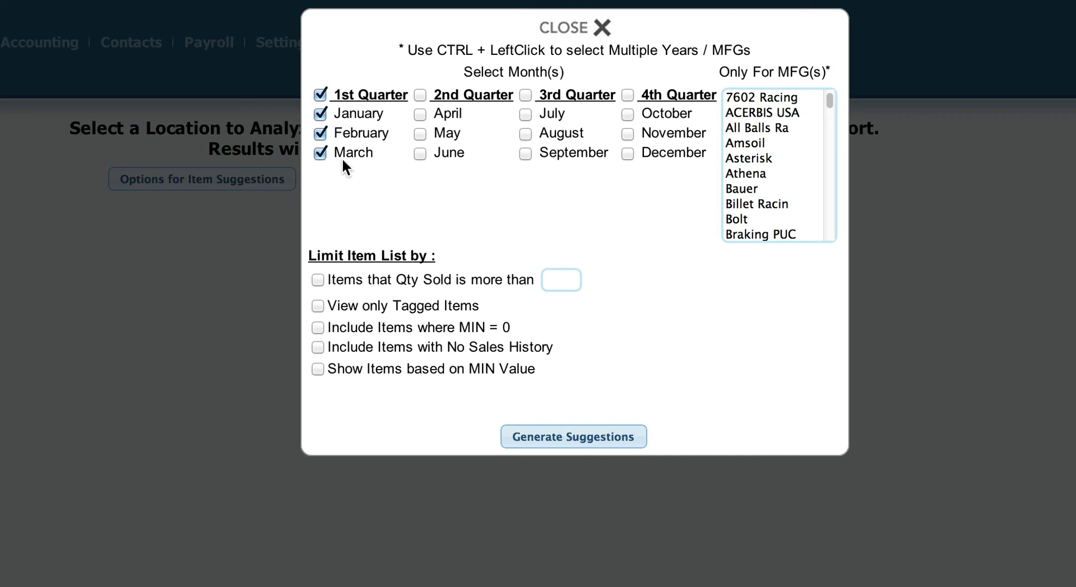
# - Select Amsoil, Asterisk and Bauer together in the manufacturer filter
pyautogui.click(750, 143)
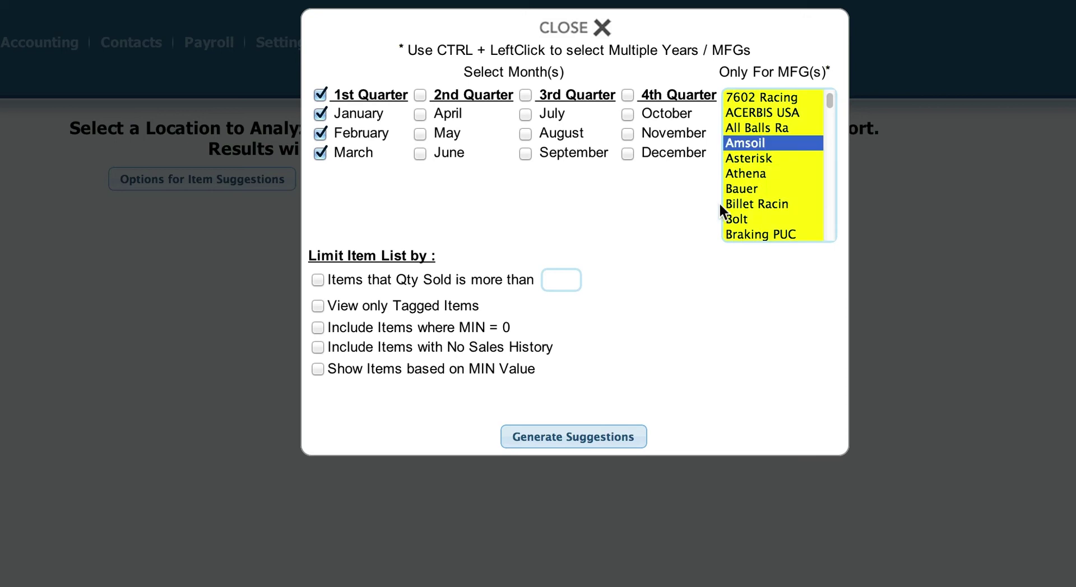
pyautogui.keyDown('ctrl'); pyautogui.click(764, 160); pyautogui.keyUp('ctrl')
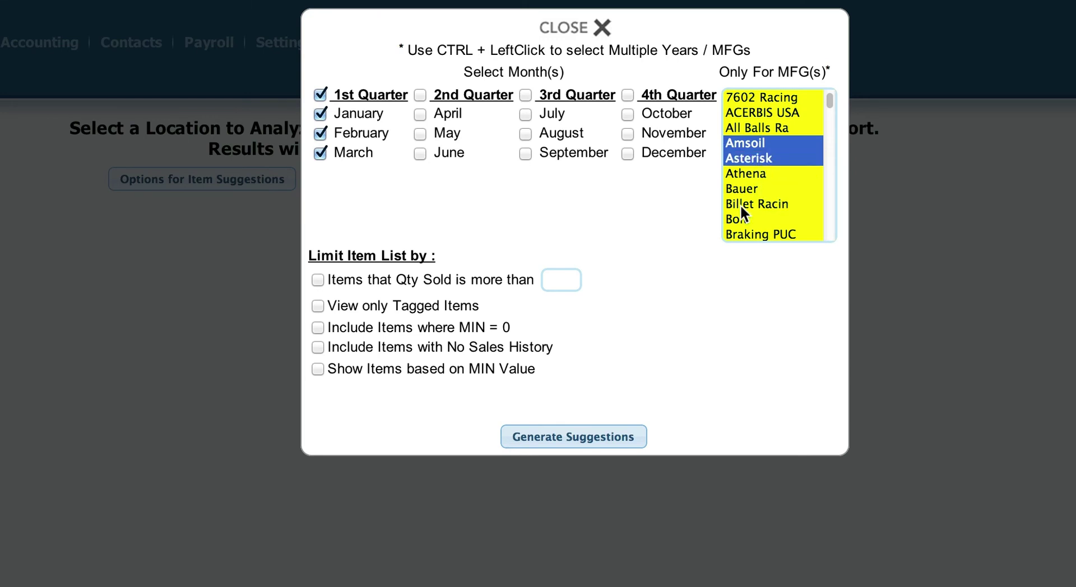
pyautogui.keyDown('ctrl'); pyautogui.click(745, 189); pyautogui.keyUp('ctrl')
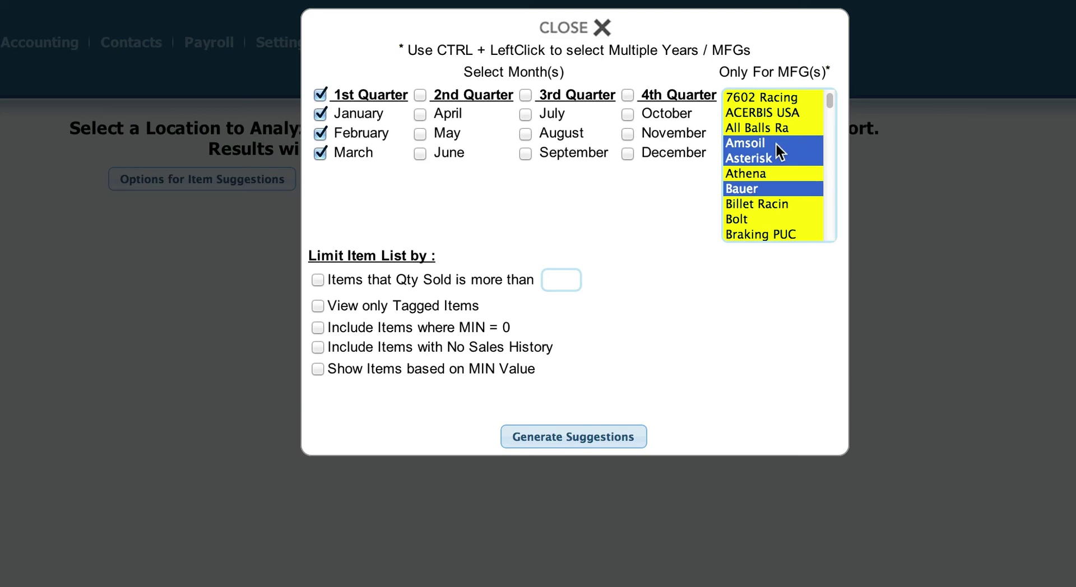
# - Restrict the analysis to KTM as the only selected manufacturer
pyautogui.click(759, 204)
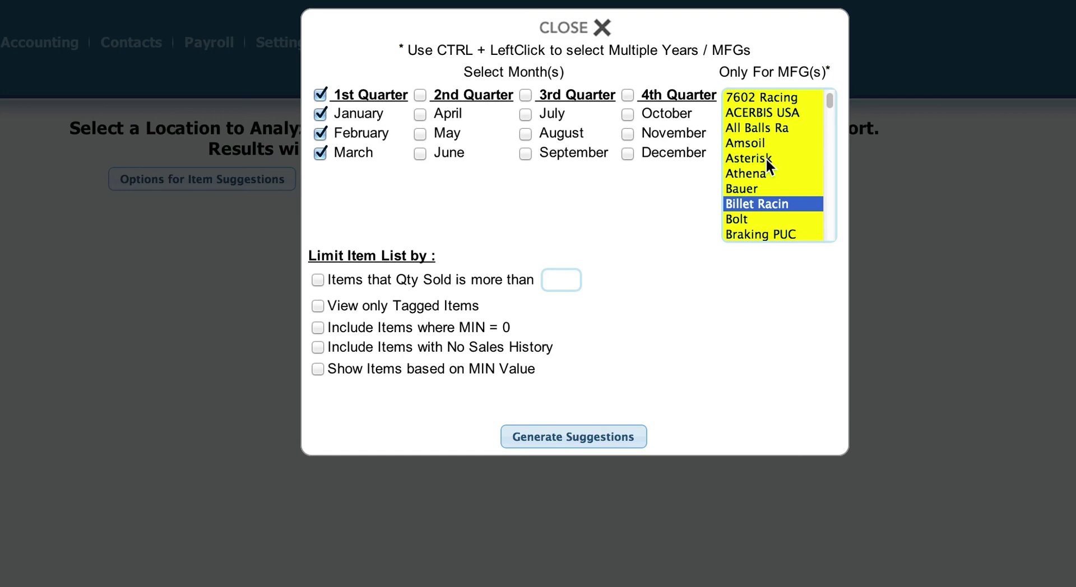
pyautogui.scroll(-10, 768, 165)
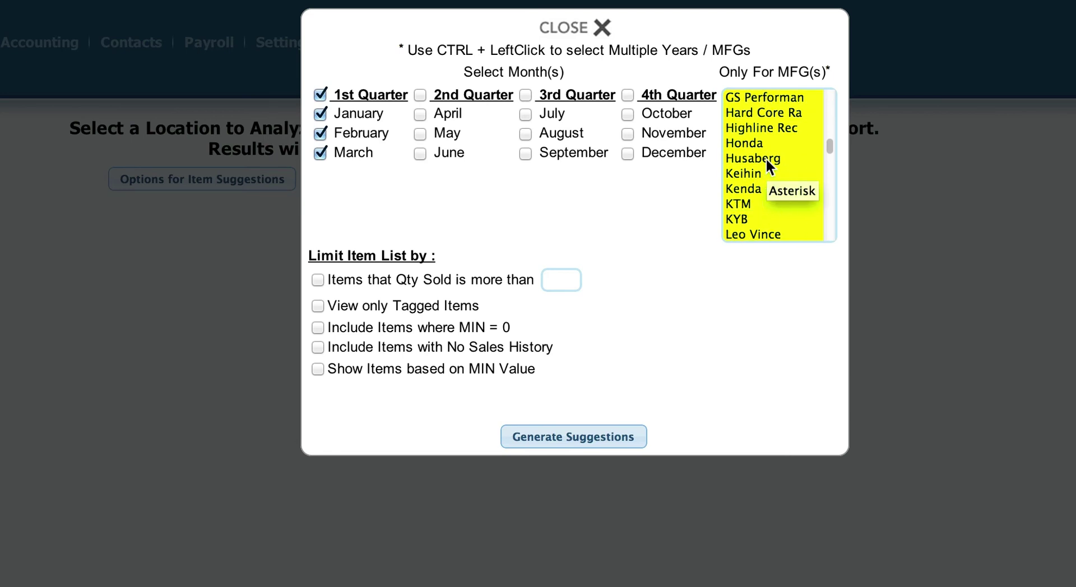
pyautogui.scroll(-1, 767, 165)
pyautogui.click(740, 188)
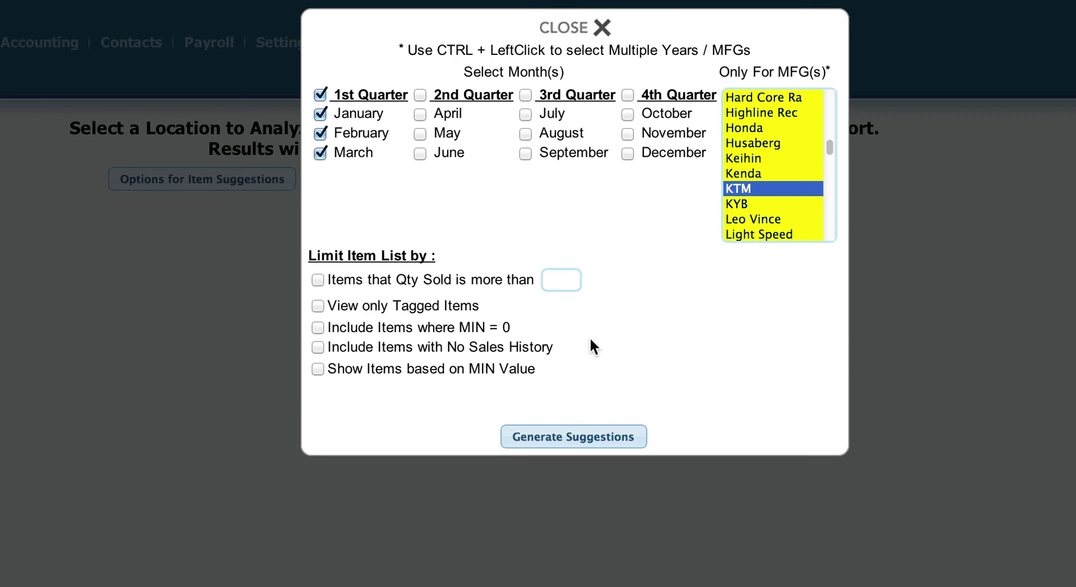
# - Limit the item list to items with a quantity sold of more than 1, leaving the MIN value filter off
pyautogui.click(318, 280)
pyautogui.click(553, 282)
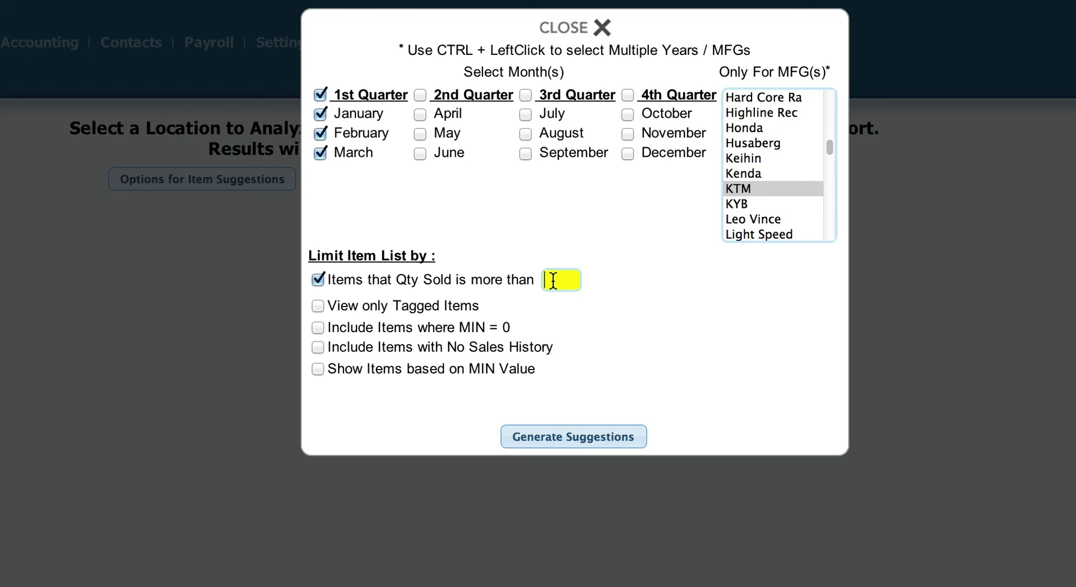
pyautogui.write('1')
pyautogui.click(317, 369)
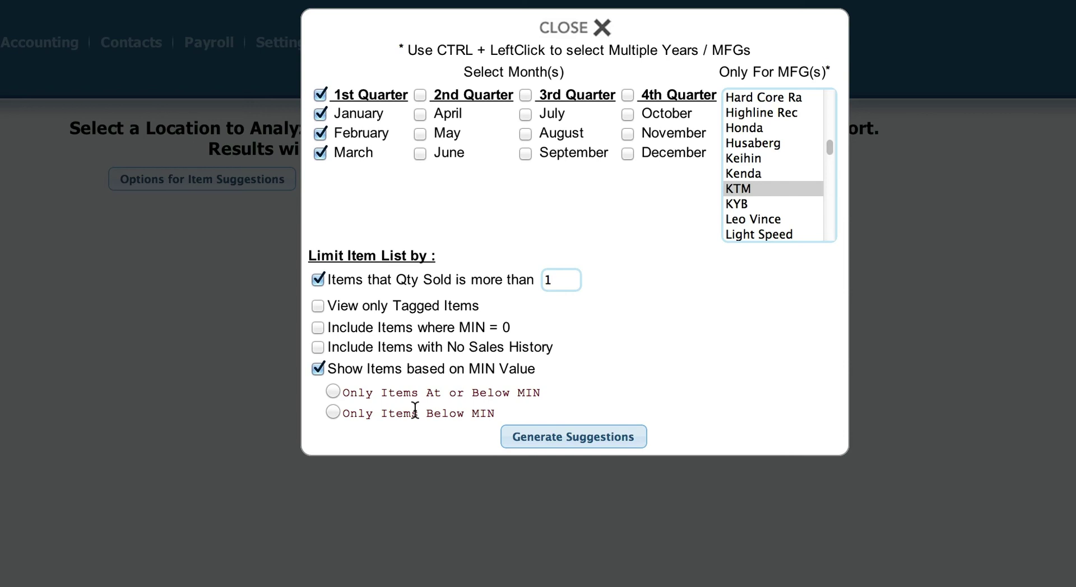
pyautogui.click(317, 368)
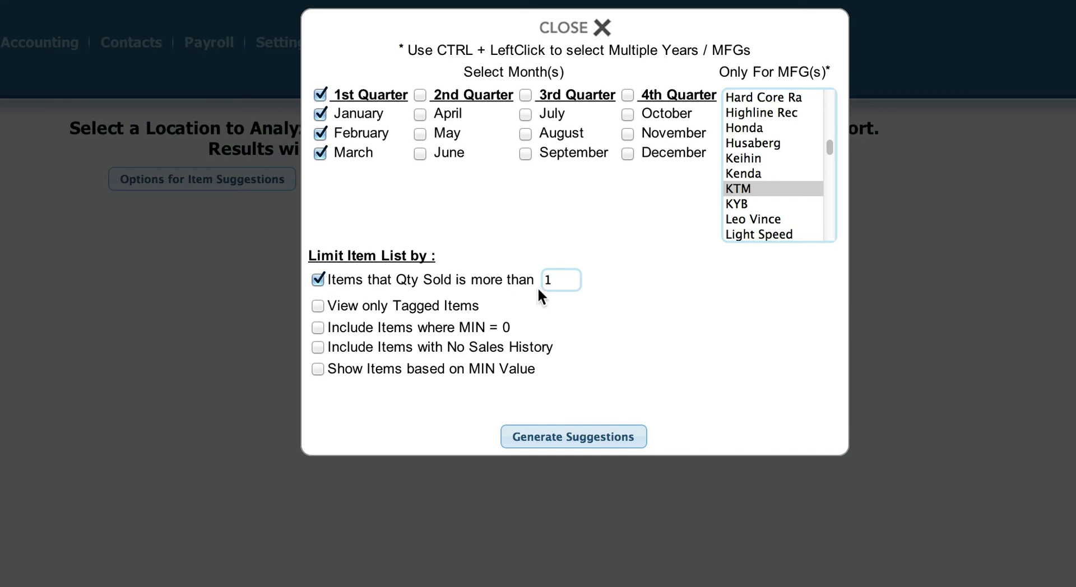
# - Generate the item suggestions and open their results
pyautogui.click(561, 440)
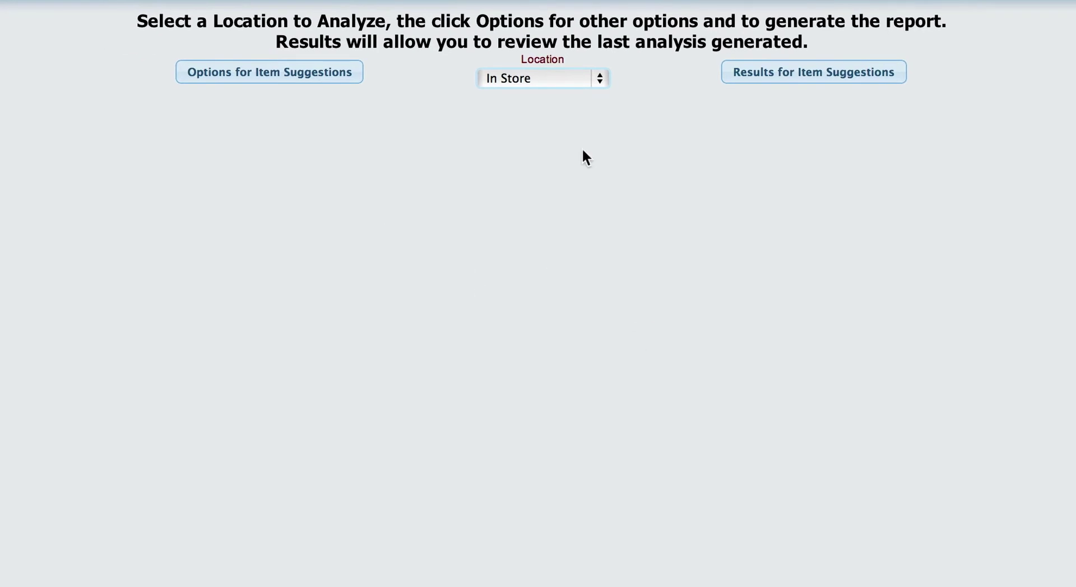
pyautogui.click(787, 80)
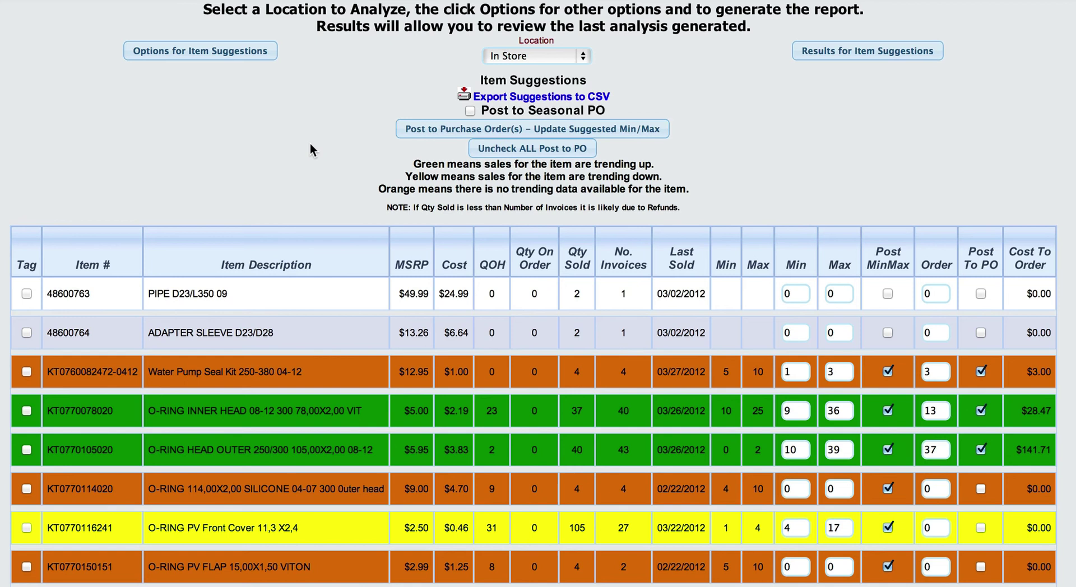
# - Read the trend colour legend and refund note above the item suggestions table
pyautogui.scroll(-3, 311, 149)
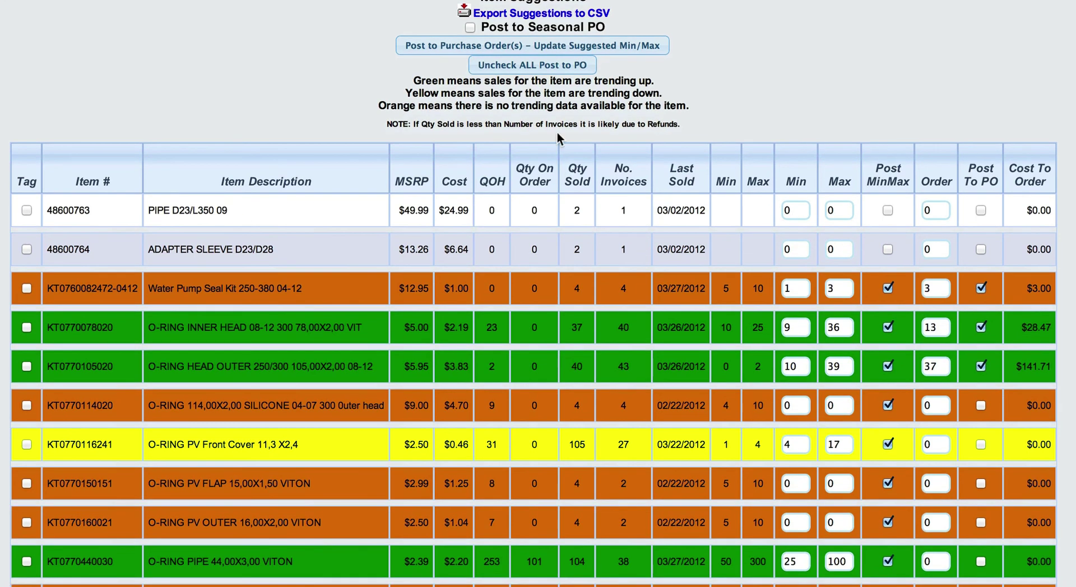
pyautogui.moveTo(412, 78); pyautogui.dragTo(694, 125)
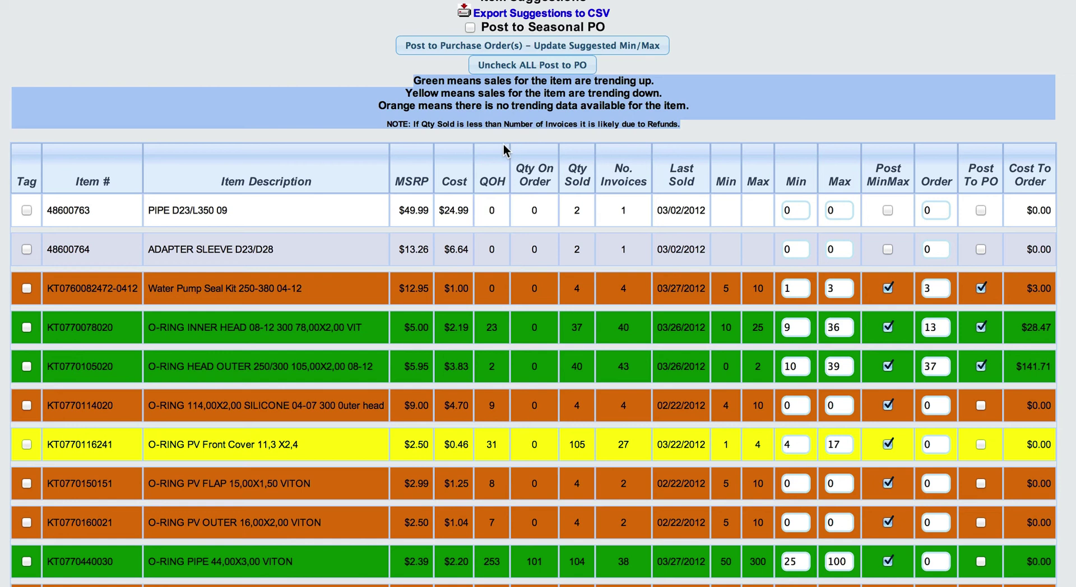
pyautogui.click(414, 122)
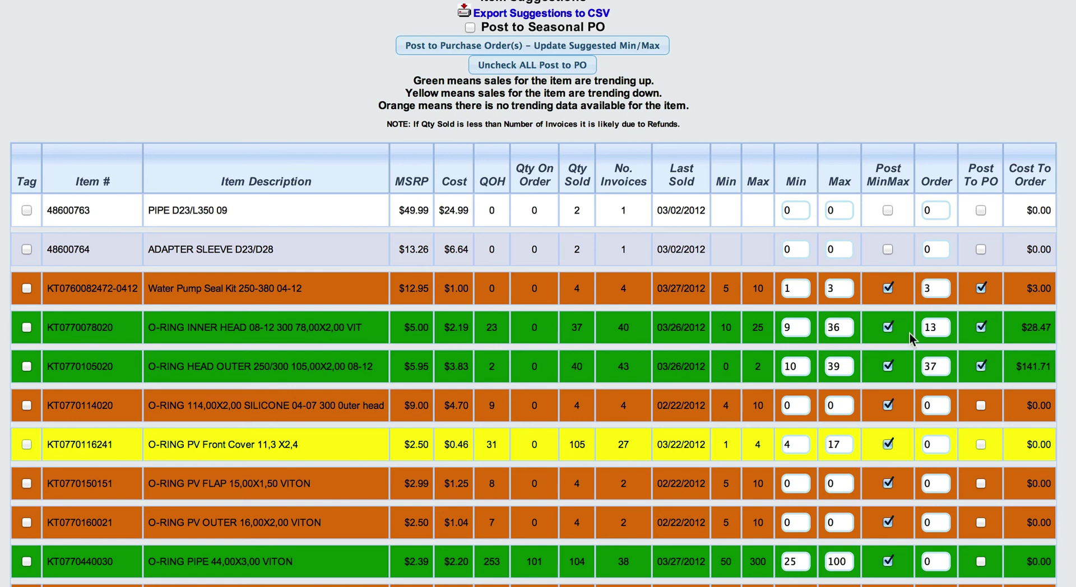
pyautogui.scroll(-1, 919, 325)
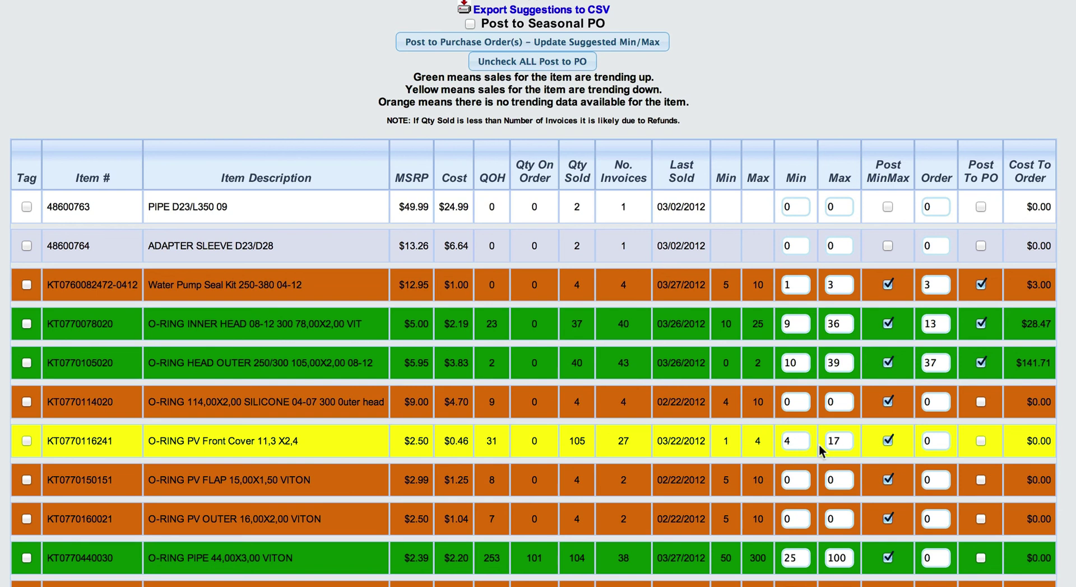
# - Examine the suggested Min, Max and order values and the posting choices throughout the item suggestions table
pyautogui.click(887, 440)
pyautogui.click(887, 441)
pyautogui.scroll(-6, 563, 439)
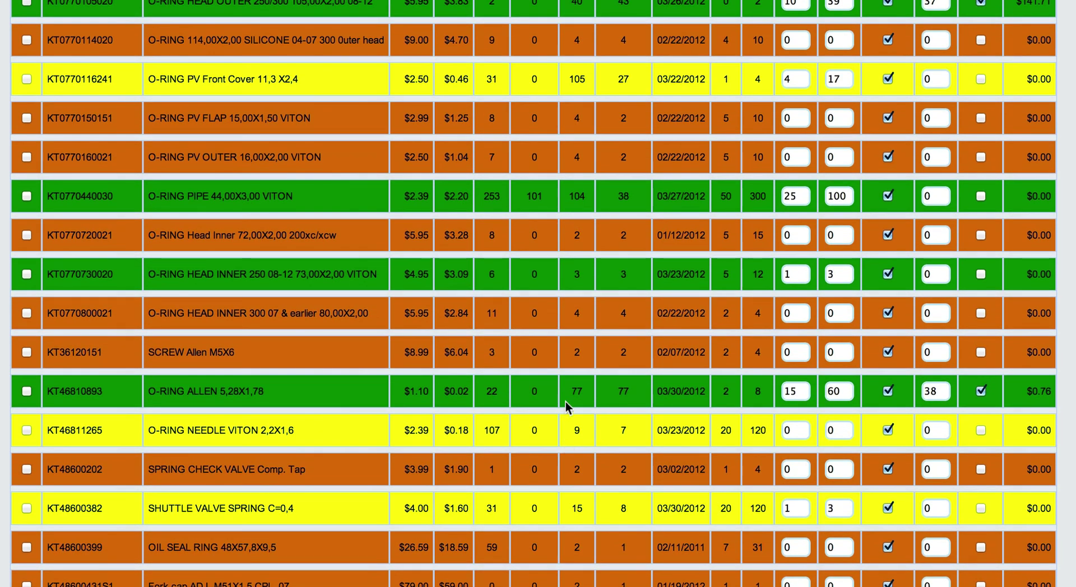
pyautogui.scroll(4, 564, 439)
pyautogui.scroll(4, 565, 401)
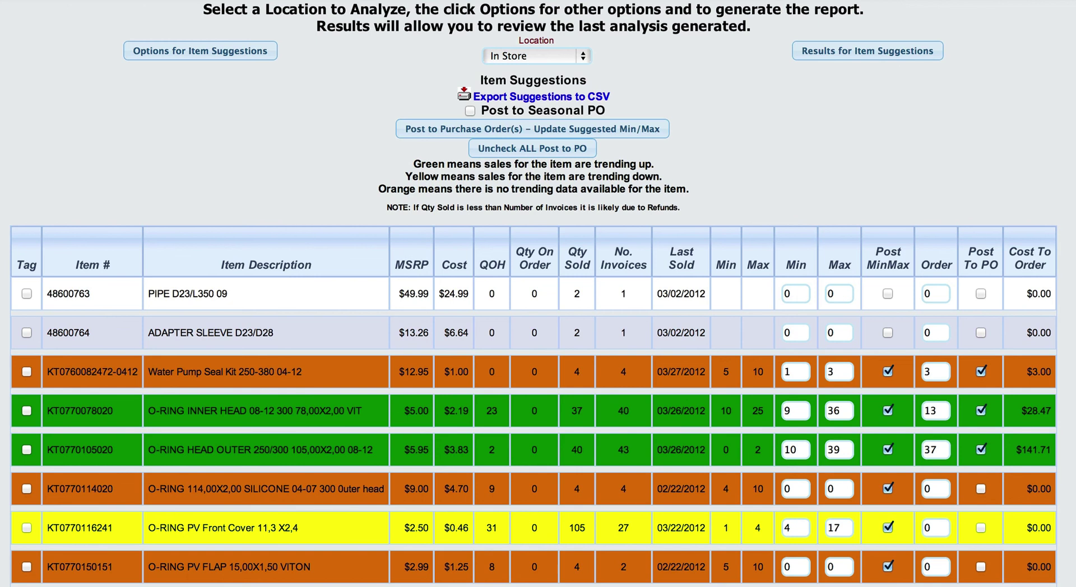
pyautogui.scroll(-5, 533, 293)
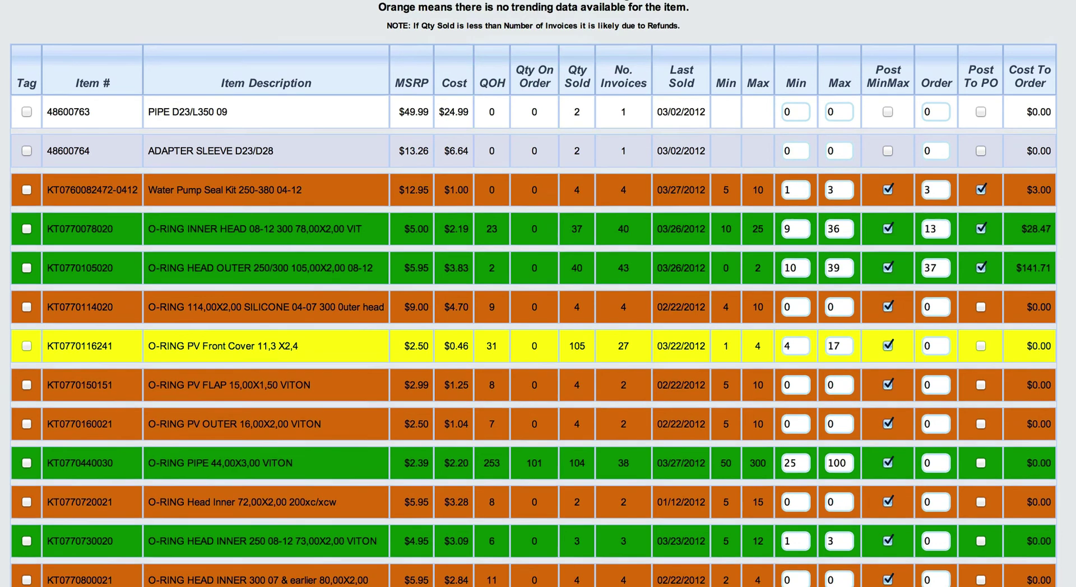
pyautogui.scroll(3, 538, 302)
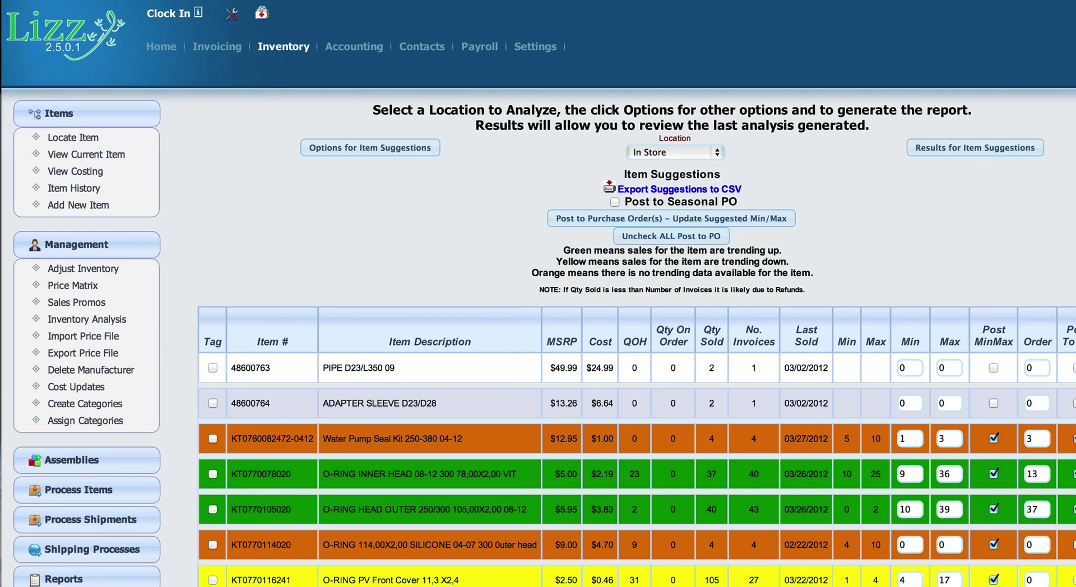
pyautogui.scroll(-3, 637, 336)
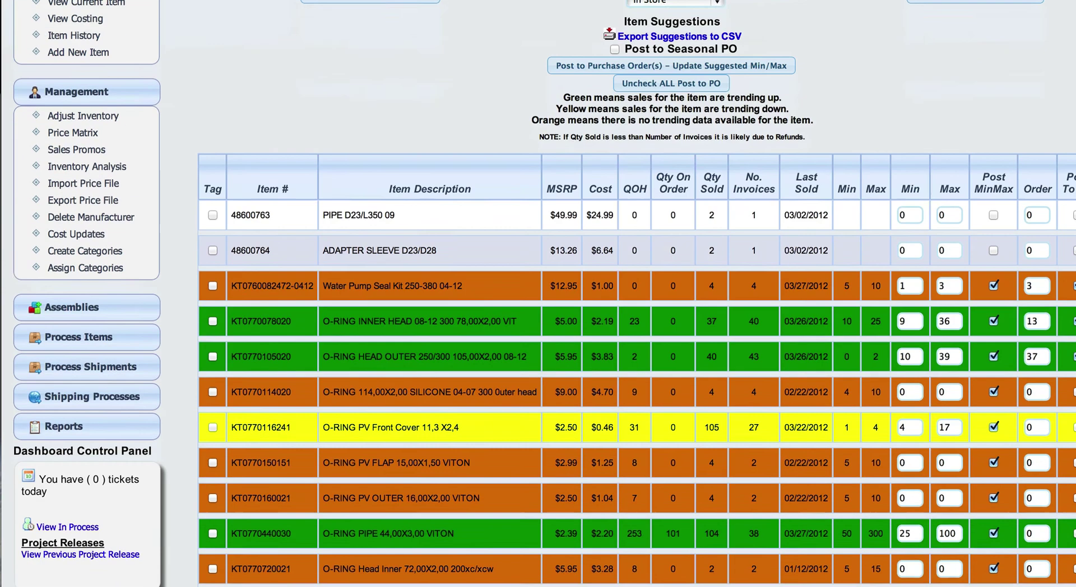